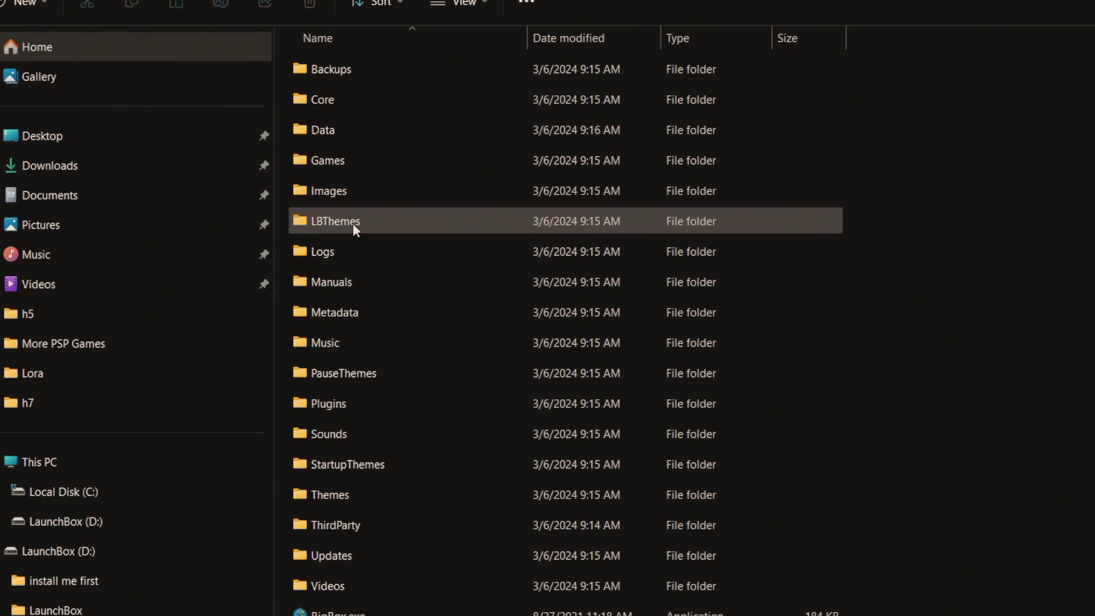
- Browse the Games folder's per-platform subfolders, starting from 3DO
{"action": "double_click", "coordinate": [334, 161]}
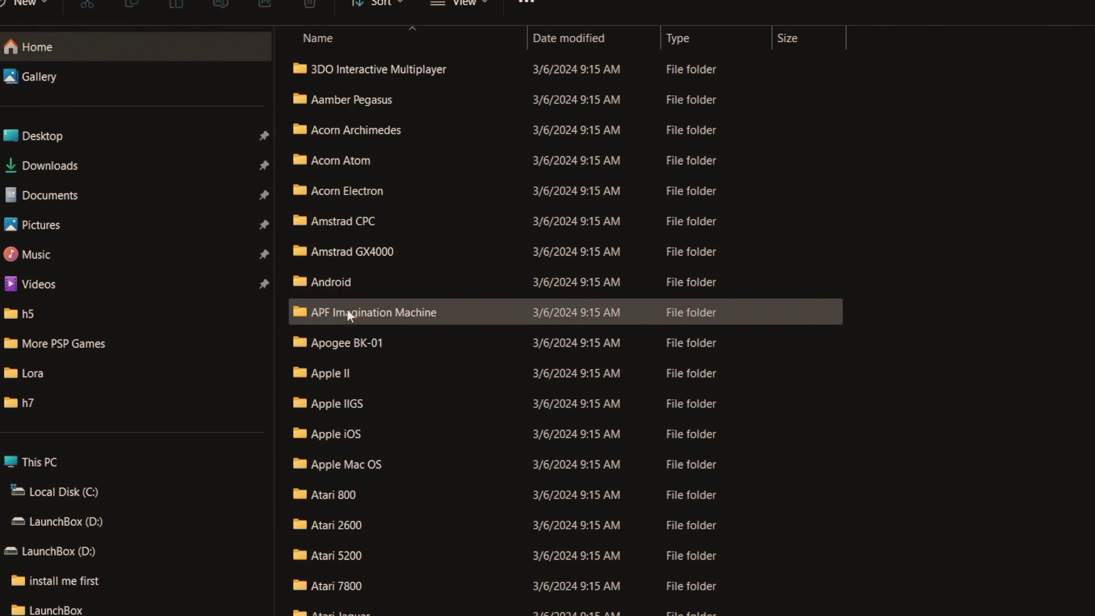
{"action": "scroll", "coordinate": [353, 479], "scroll_direction": "down", "scroll_amount": 5}
{"action": "scroll", "coordinate": [355, 497], "scroll_direction": "down", "scroll_amount": 20}
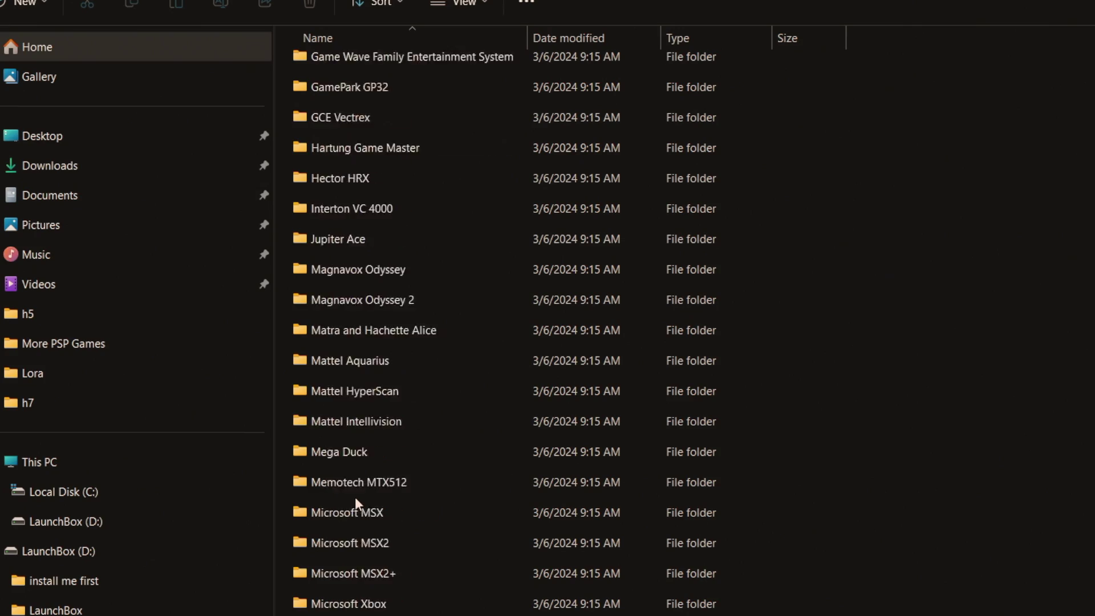
{"action": "scroll", "coordinate": [357, 498], "scroll_direction": "up", "scroll_amount": 20}
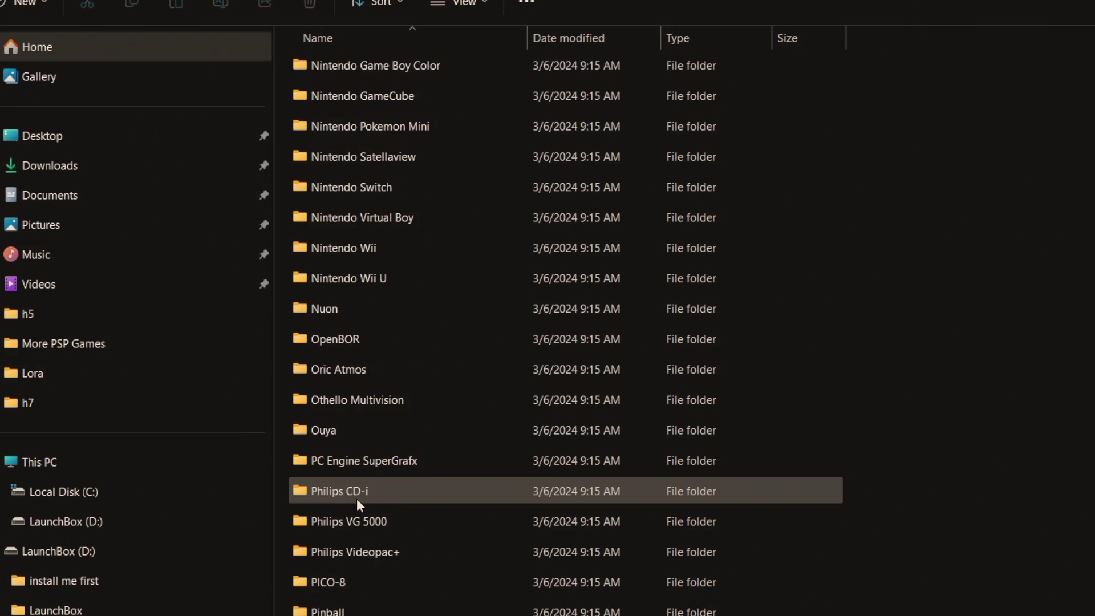
{"action": "scroll", "coordinate": [357, 498], "scroll_direction": "up", "scroll_amount": 12}
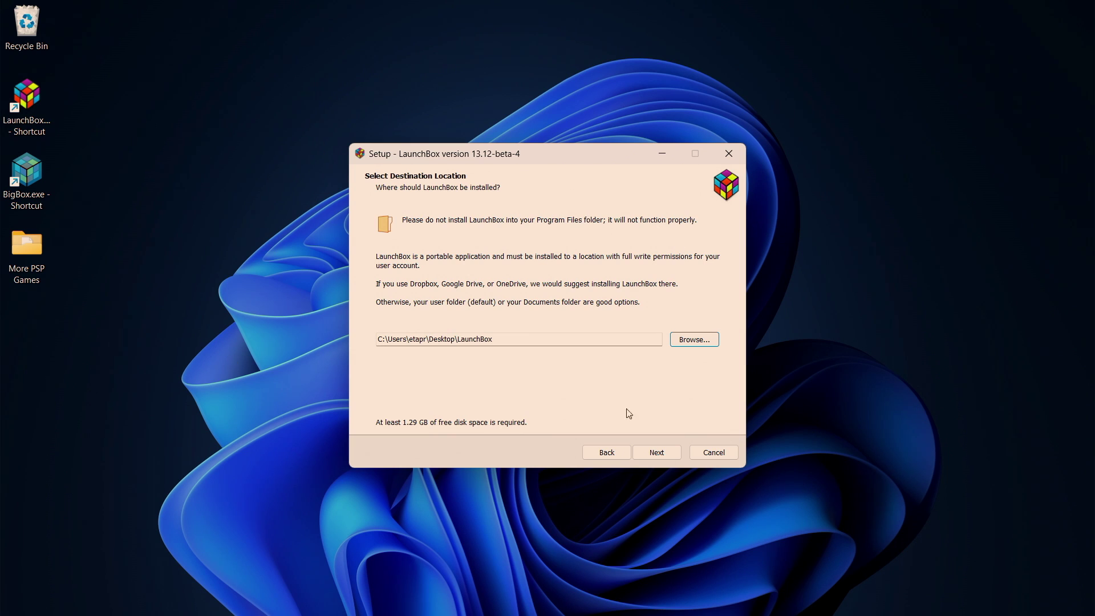
- Keep the default Desktop LaunchBox destination and install LaunchBox 13.12-beta-4
{"action": "left_click", "coordinate": [662, 451]}
{"action": "left_click", "coordinate": [661, 452]}
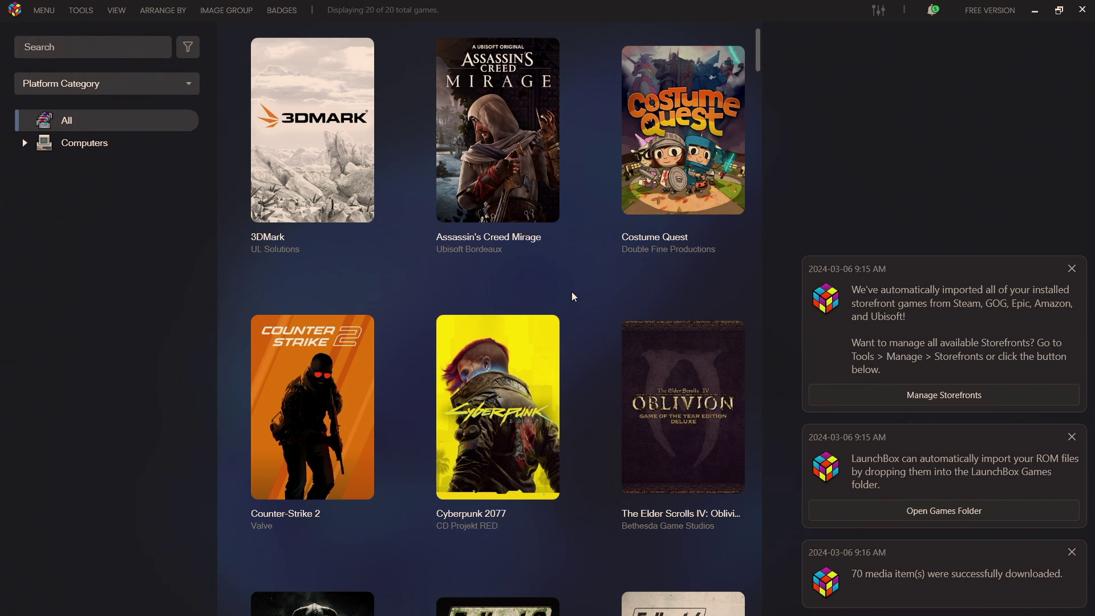
{"action": "scroll", "coordinate": [573, 296], "scroll_direction": "down", "scroll_amount": 15}
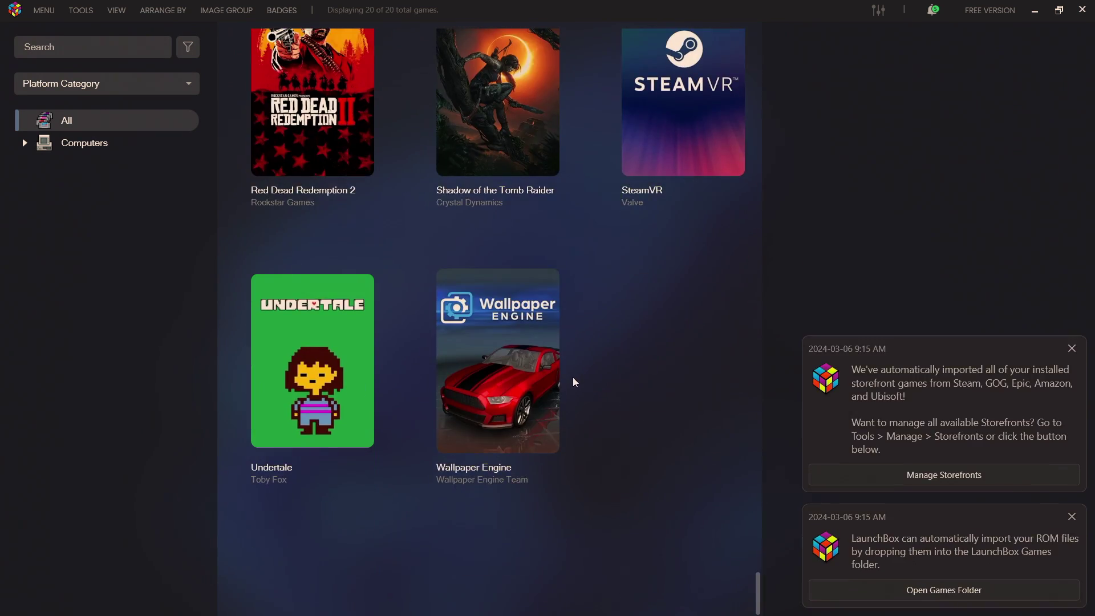
{"action": "scroll", "coordinate": [575, 382], "scroll_direction": "up", "scroll_amount": 15}
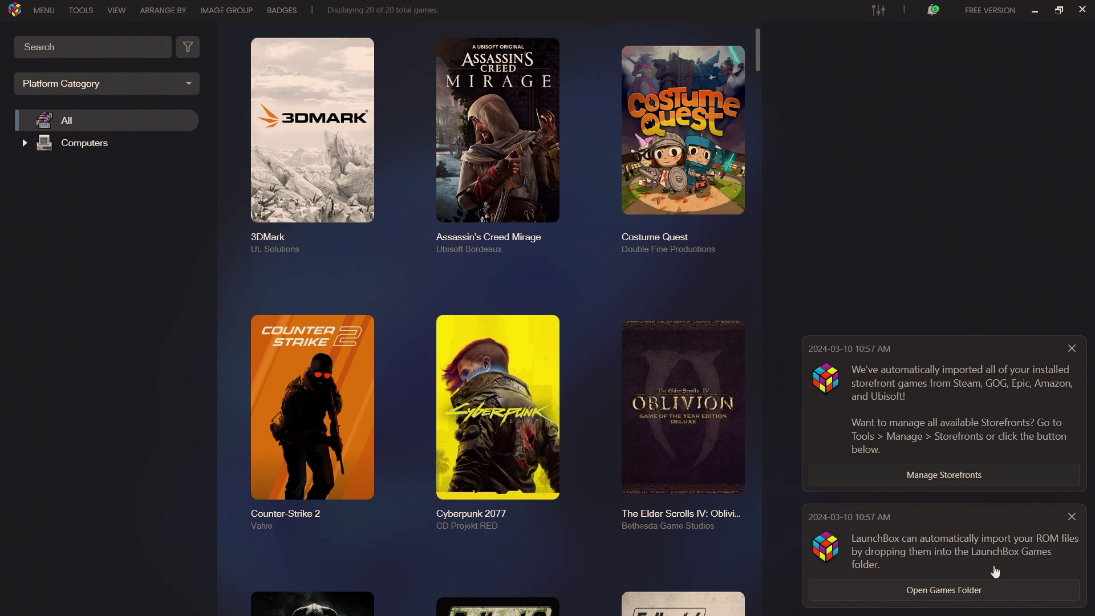
- Open Games from the LaunchBox notification and scroll through its 161 platform subfolders
{"action": "left_click", "coordinate": [945, 591]}
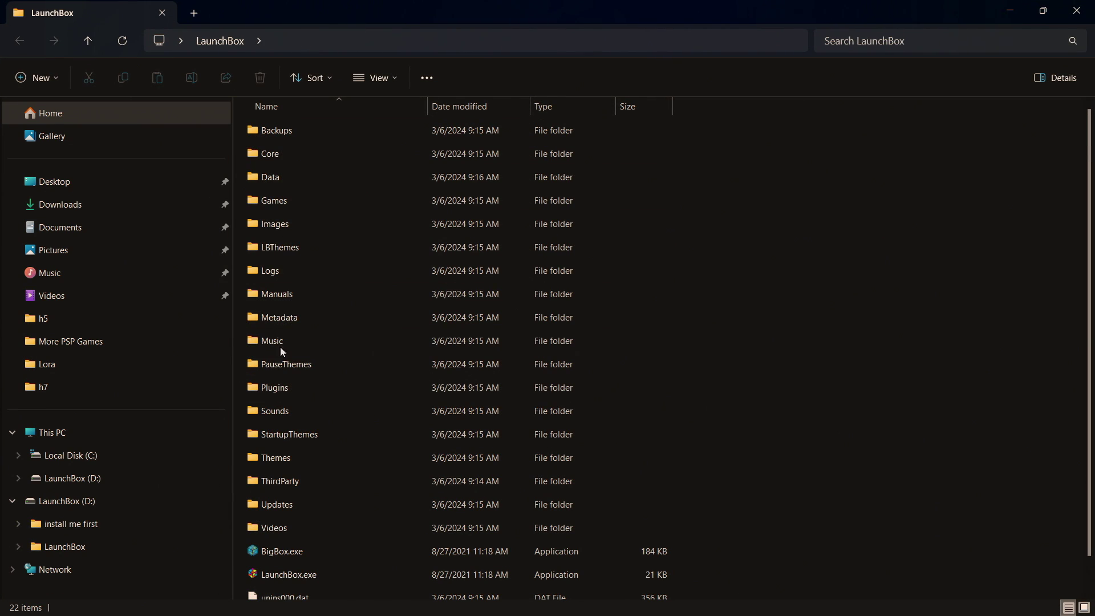
{"action": "double_click", "coordinate": [280, 201]}
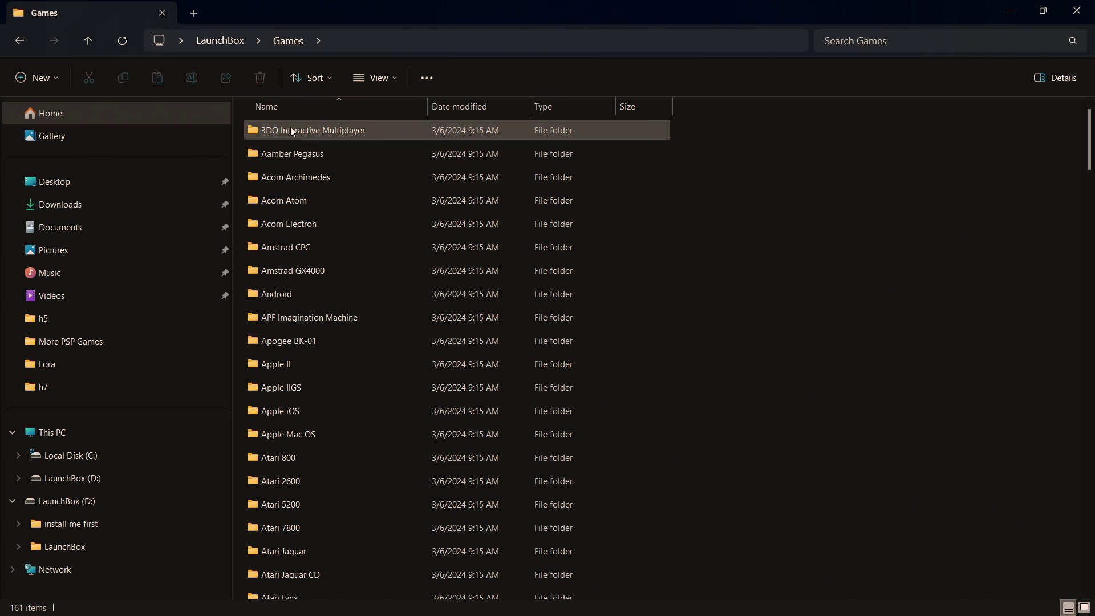
{"action": "scroll", "coordinate": [294, 450], "scroll_direction": "down", "scroll_amount": 3}
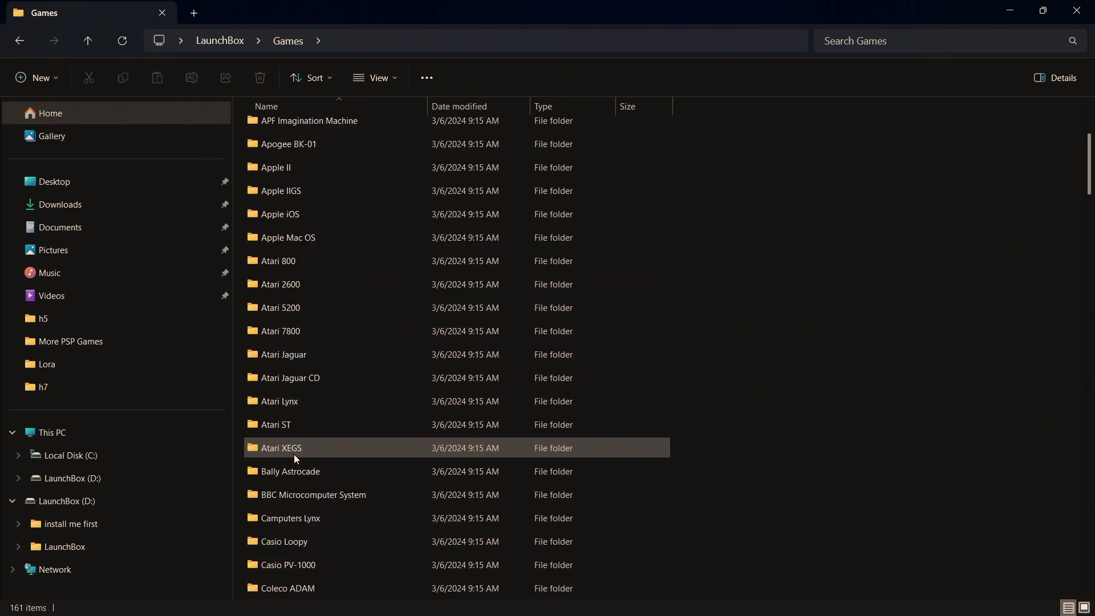
{"action": "scroll", "coordinate": [294, 456], "scroll_direction": "down", "scroll_amount": 20}
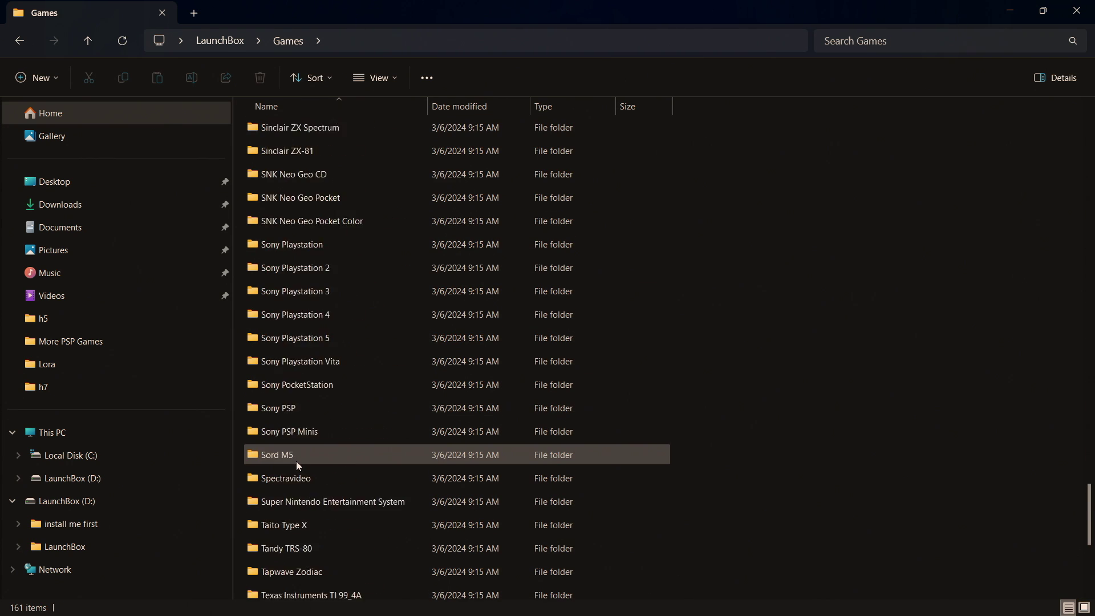
{"action": "scroll", "coordinate": [296, 461], "scroll_direction": "up", "scroll_amount": 20}
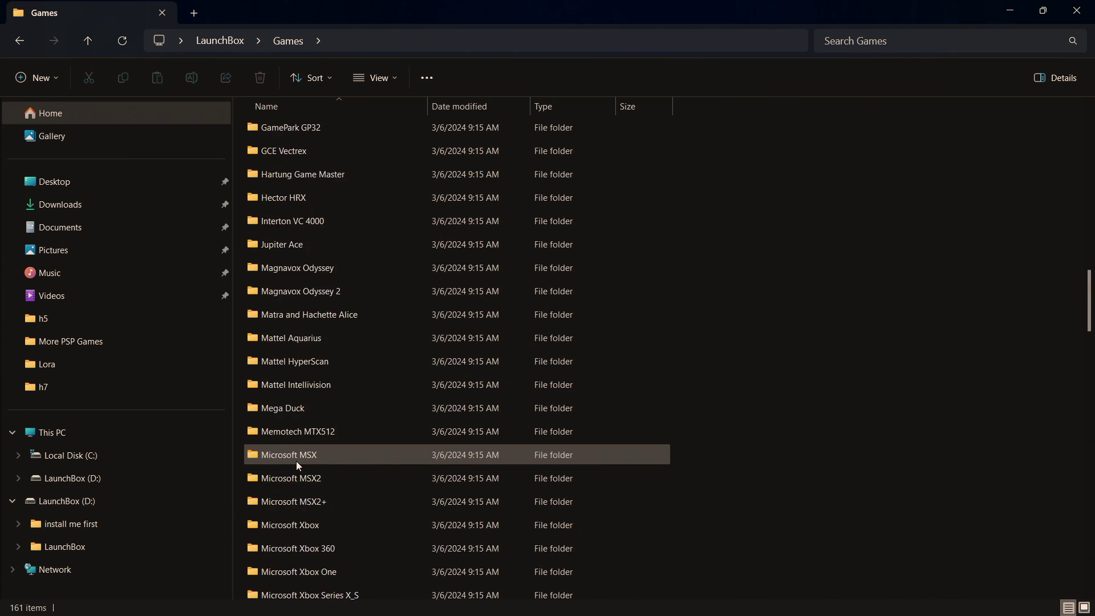
{"action": "scroll", "coordinate": [296, 461], "scroll_direction": "up", "scroll_amount": 15}
{"action": "scroll", "coordinate": [296, 461], "scroll_direction": "down", "scroll_amount": 13}
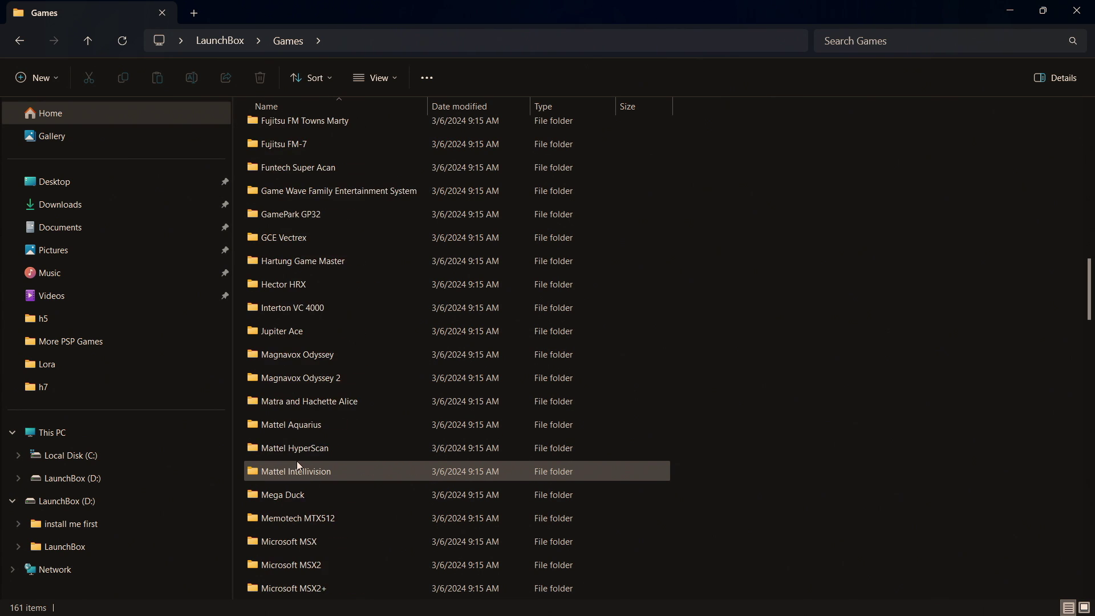
{"action": "scroll", "coordinate": [296, 461], "scroll_direction": "down", "scroll_amount": 15}
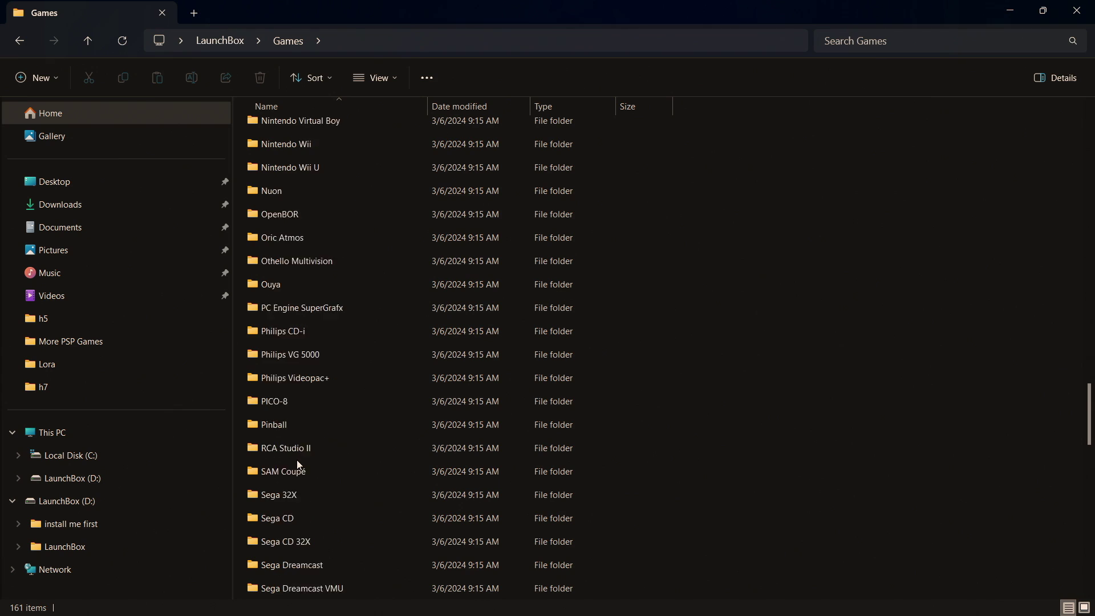
{"action": "scroll", "coordinate": [296, 461], "scroll_direction": "down", "scroll_amount": 16}
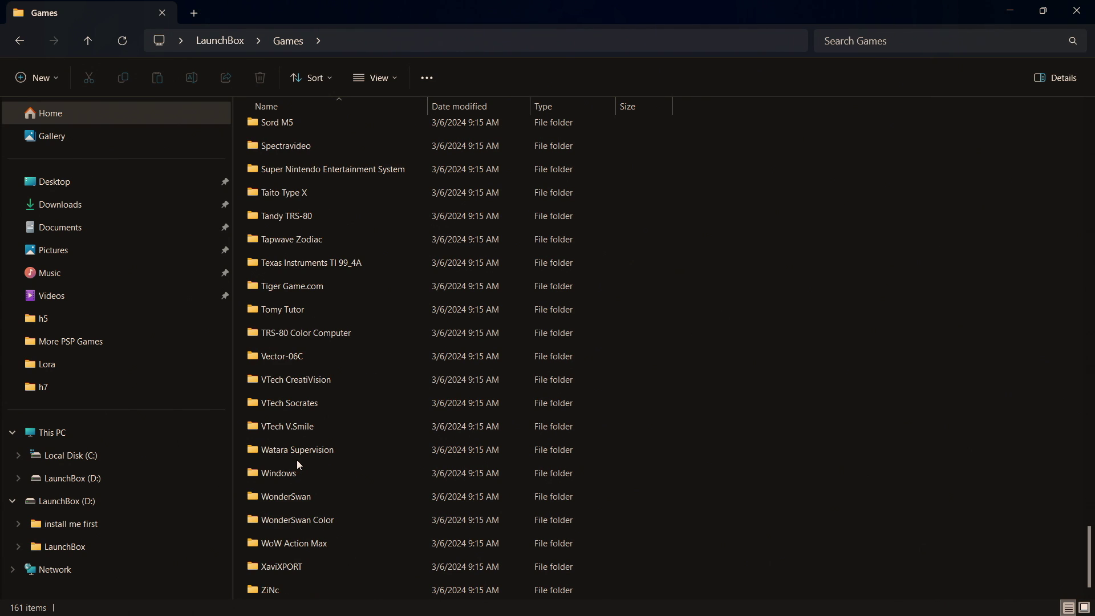
{"action": "scroll", "coordinate": [296, 460], "scroll_direction": "up", "scroll_amount": 8}
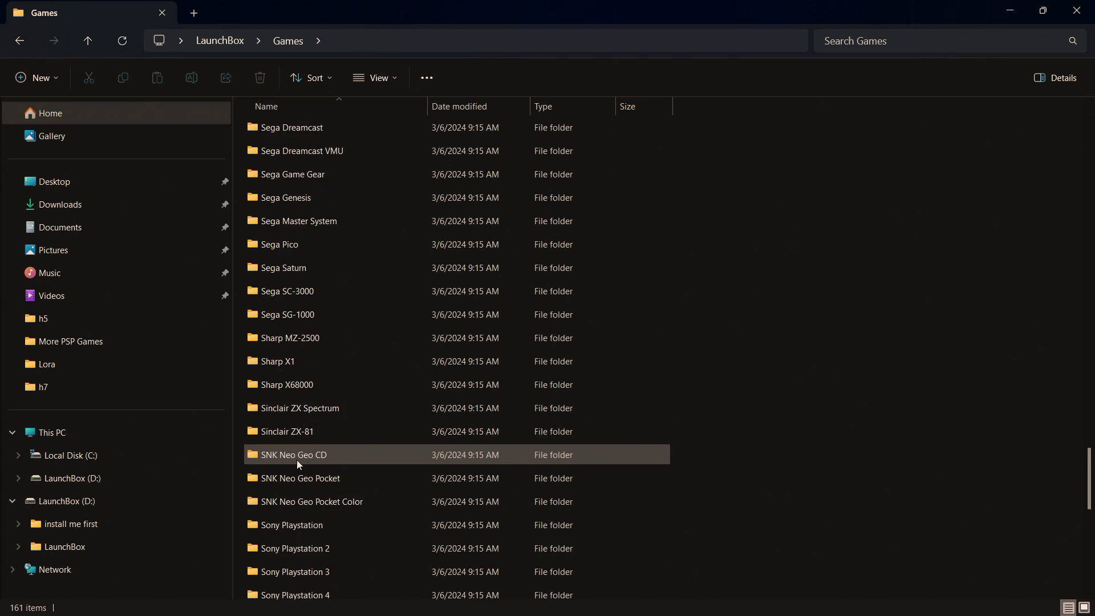
{"action": "scroll", "coordinate": [297, 460], "scroll_direction": "up", "scroll_amount": 4}
{"action": "scroll", "coordinate": [325, 460], "scroll_direction": "down", "scroll_amount": 1}
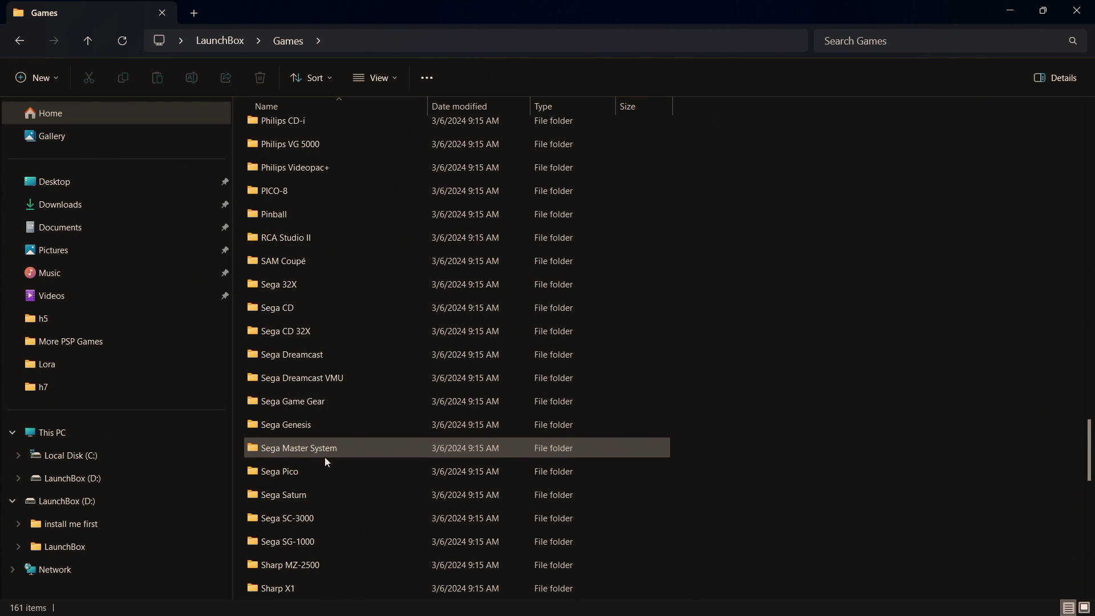
{"action": "scroll", "coordinate": [325, 460], "scroll_direction": "down", "scroll_amount": 3}
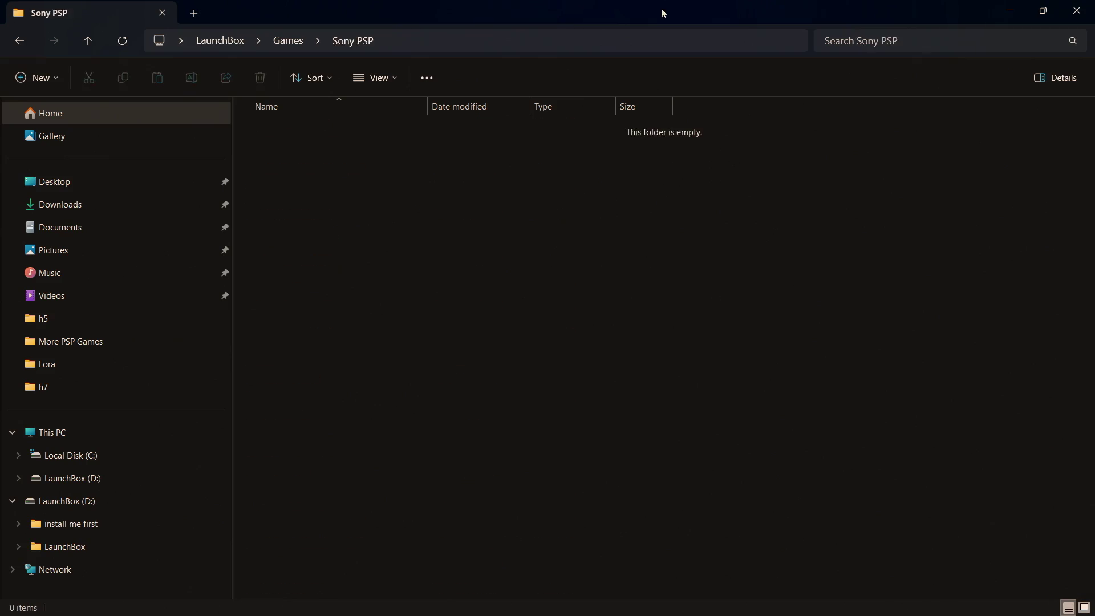
- Snap the Sony PSP folder to the right half and More PSP Games to the left
{"action": "left_click_drag", "start_coordinate": [660, 12], "coordinate": [1092, 166]}
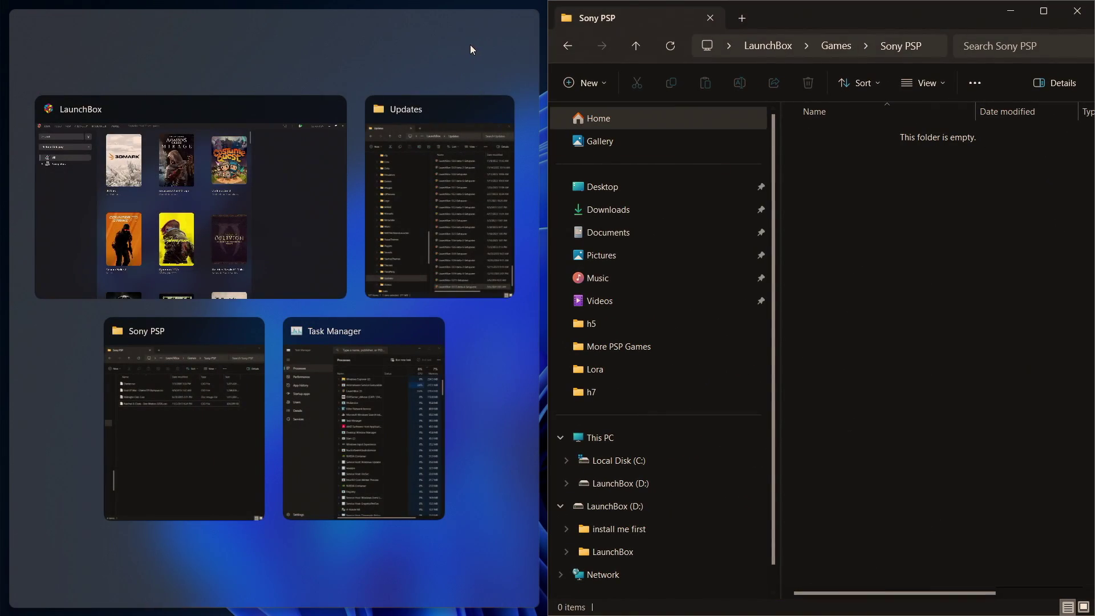
{"action": "left_click", "coordinate": [85, 235]}
{"action": "double_click", "coordinate": [38, 244]}
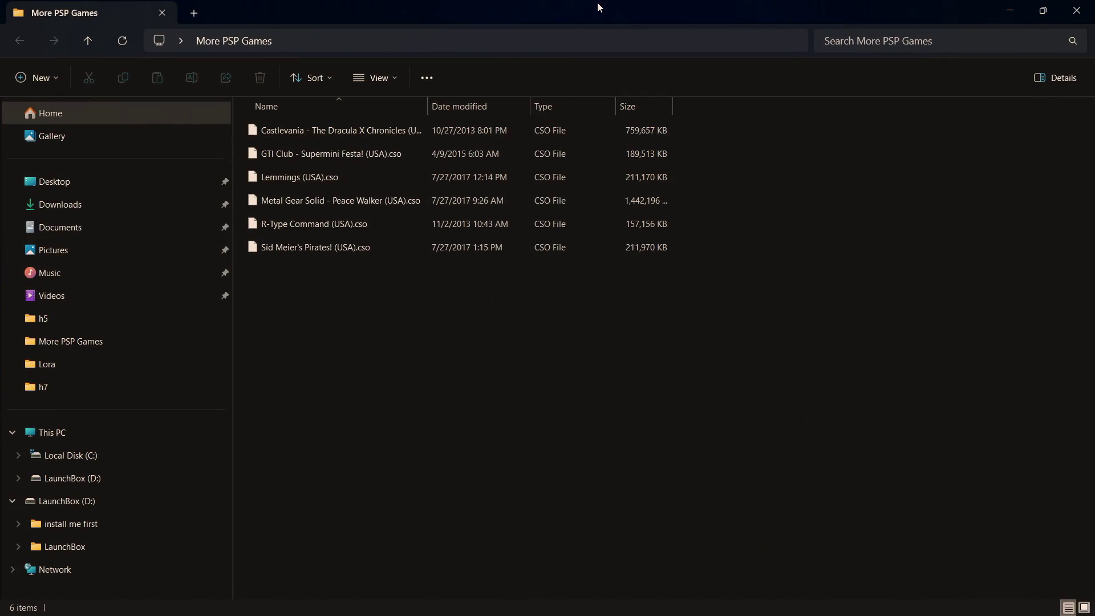
{"action": "left_click_drag", "start_coordinate": [596, 8], "coordinate": [2, 308]}
- Move all six PSP .cso files into Sony PSP and minimize both folder windows
{"action": "left_click_drag", "start_coordinate": [354, 341], "coordinate": [909, 234]}
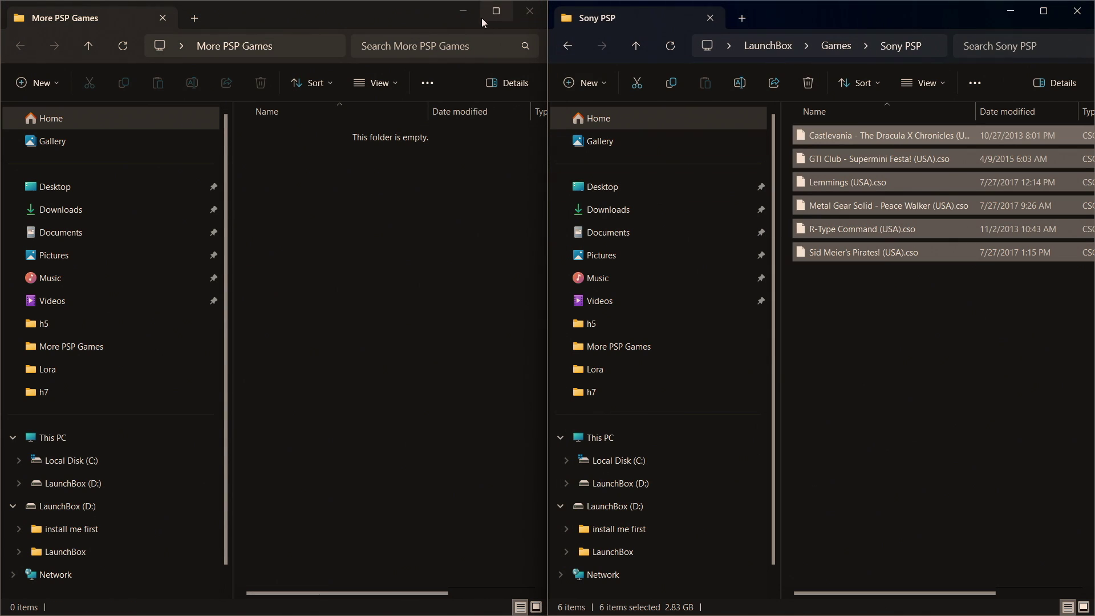
{"action": "left_click", "coordinate": [462, 11]}
{"action": "left_click", "coordinate": [1010, 11]}
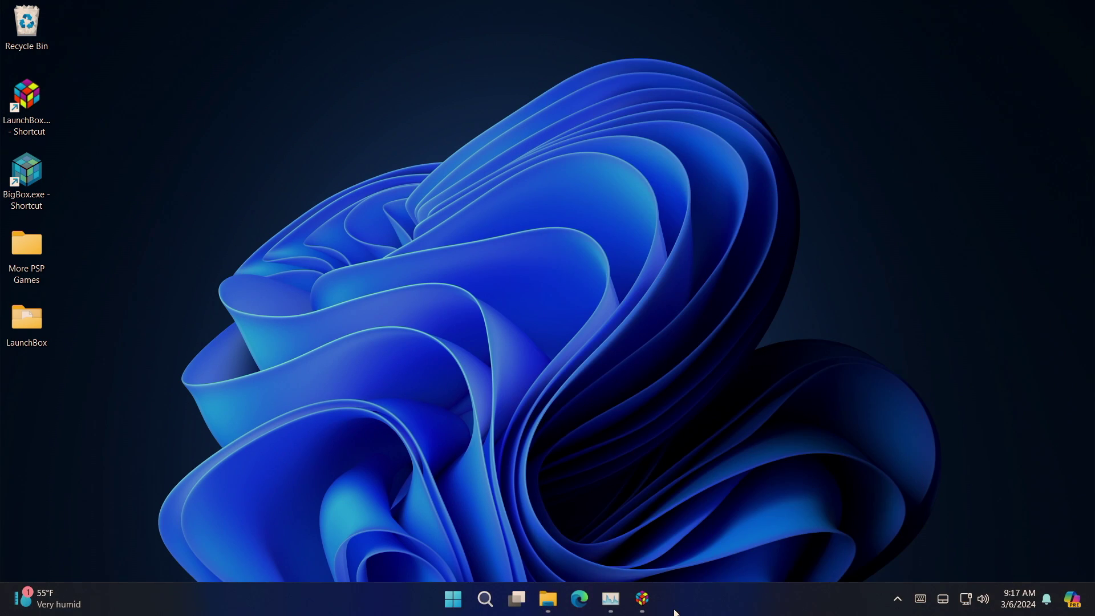
- Review the auto-import results with full paths, then show the six imported Sony PSP games
{"action": "left_click", "coordinate": [642, 602]}
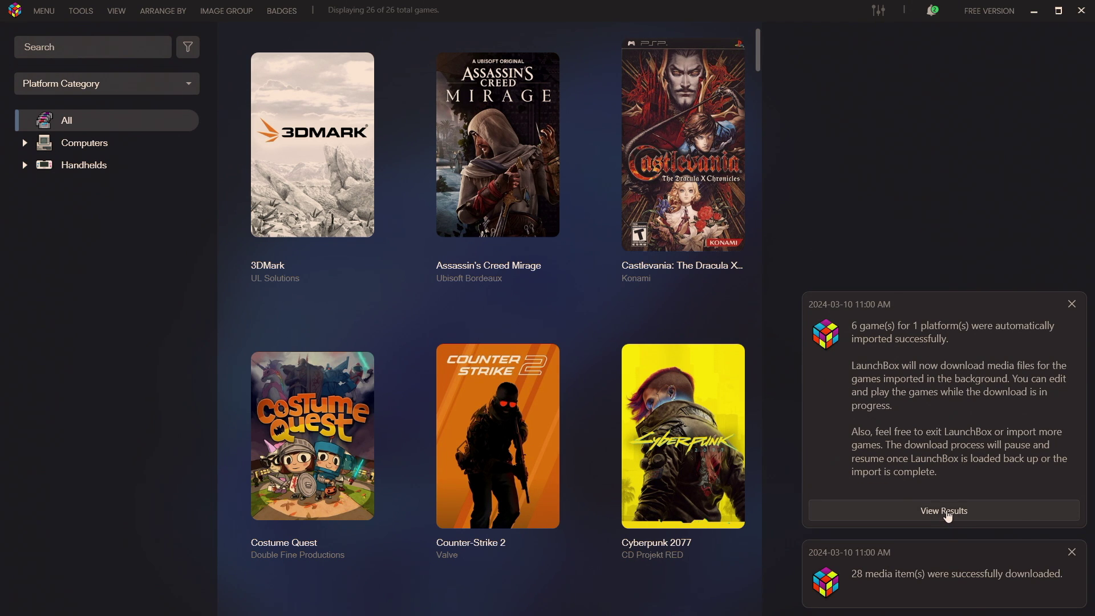
{"action": "left_click", "coordinate": [937, 596]}
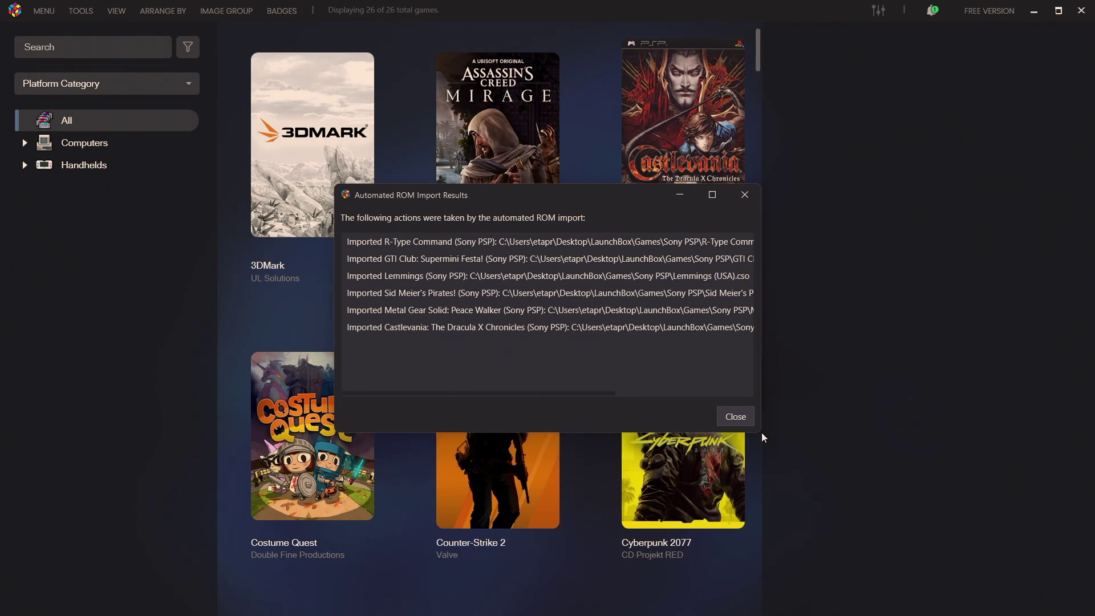
{"action": "left_click_drag", "start_coordinate": [758, 433], "coordinate": [1041, 547]}
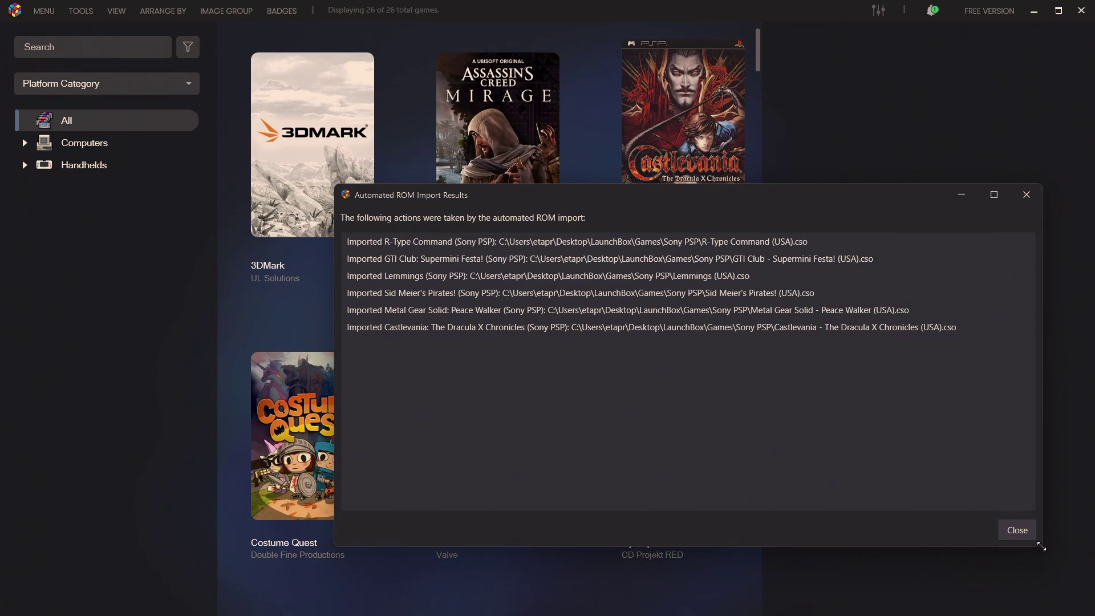
{"action": "left_click", "coordinate": [1016, 529]}
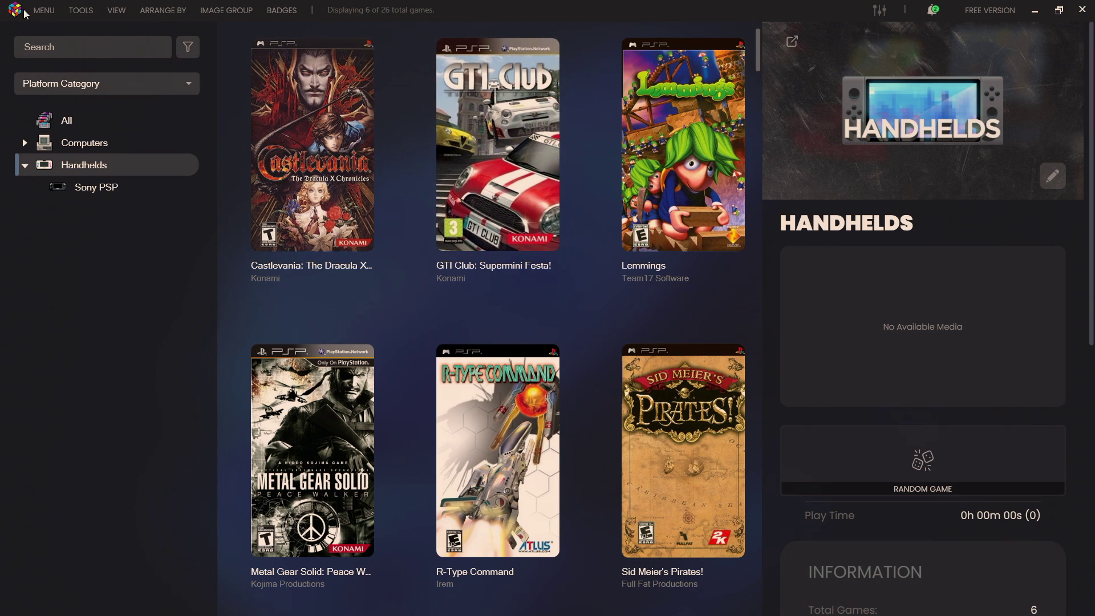
- Open the Automated Imports page of LaunchBox's Options
{"action": "left_click", "coordinate": [80, 10]}
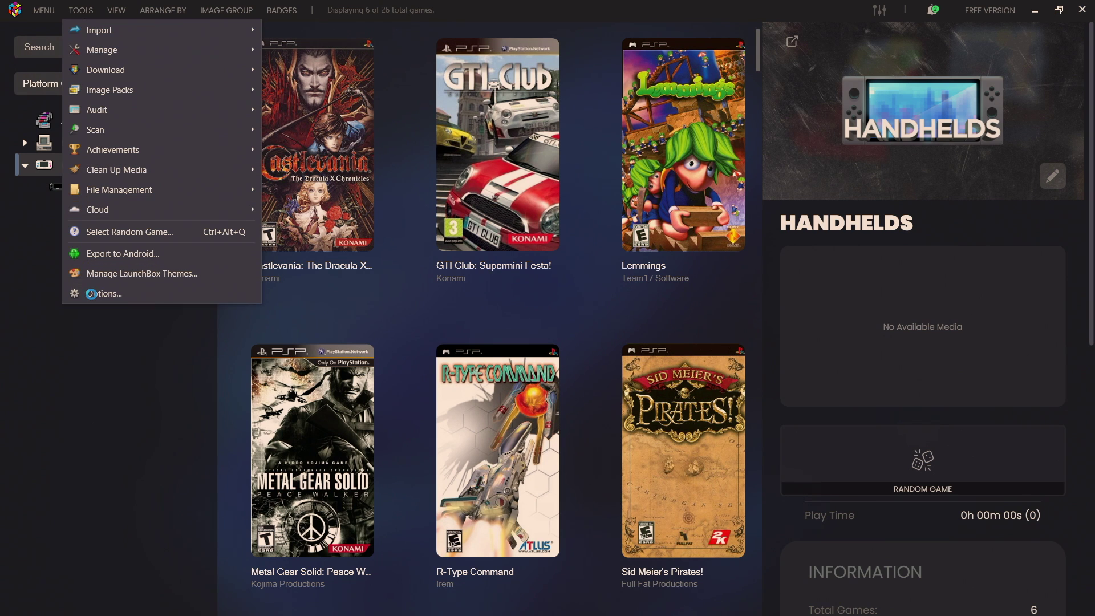
{"action": "left_click", "coordinate": [96, 293]}
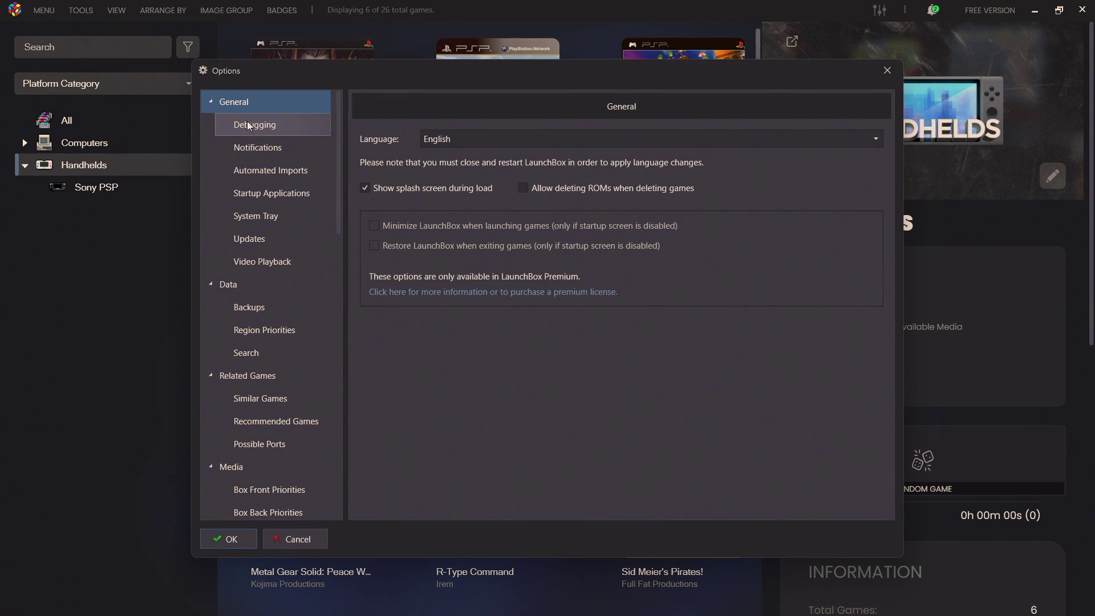
{"action": "left_click", "coordinate": [283, 174]}
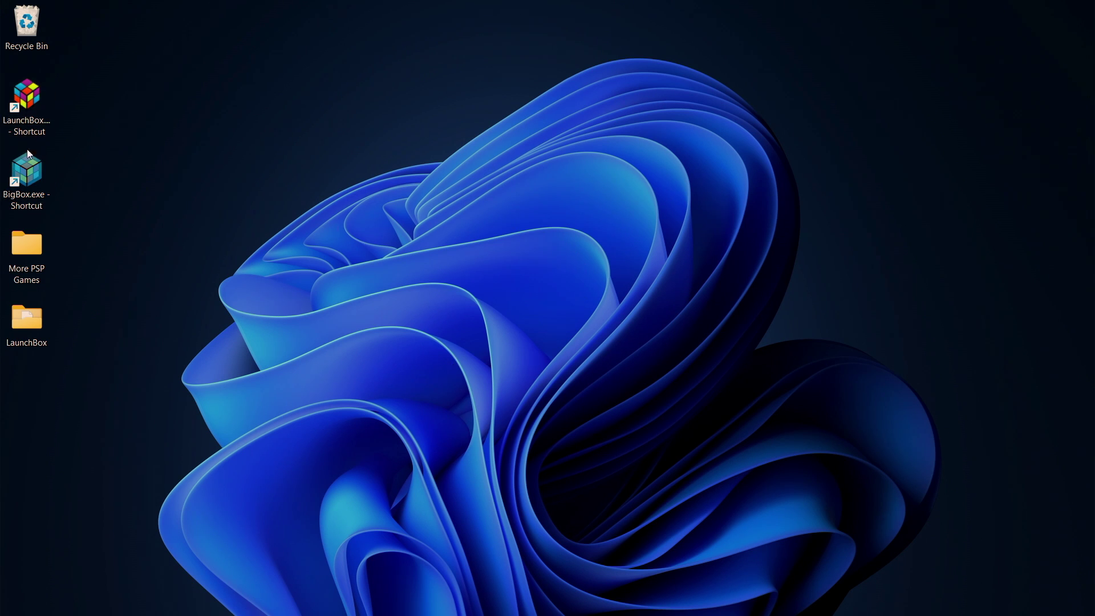
- Launch LaunchBox and turn on Enable Automatic ROM Imports in Options, saving with OK
{"action": "double_click", "coordinate": [28, 103]}
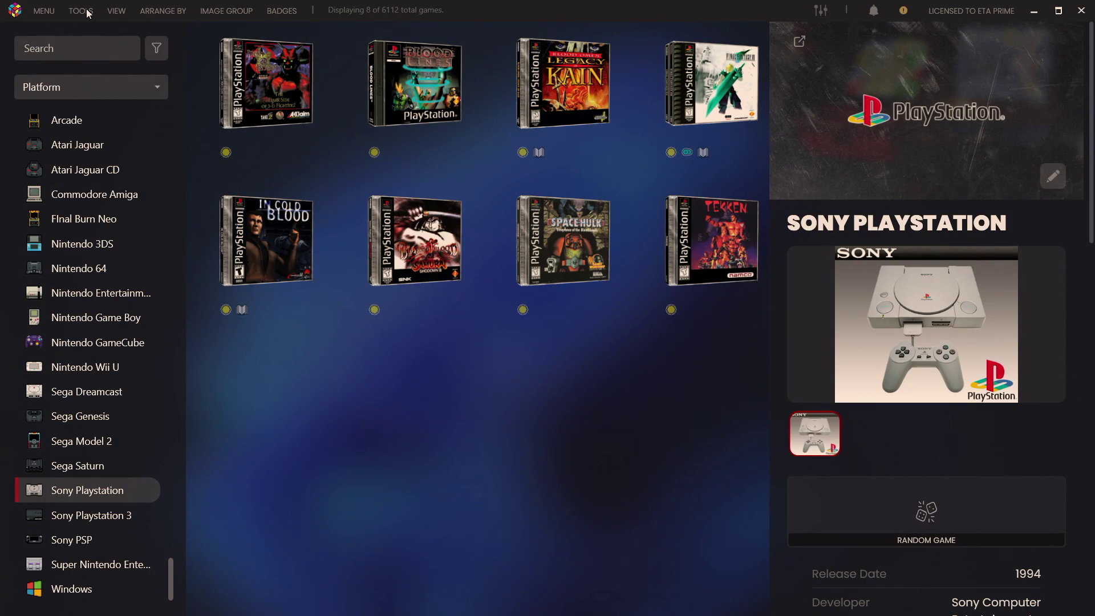
{"action": "left_click", "coordinate": [88, 14]}
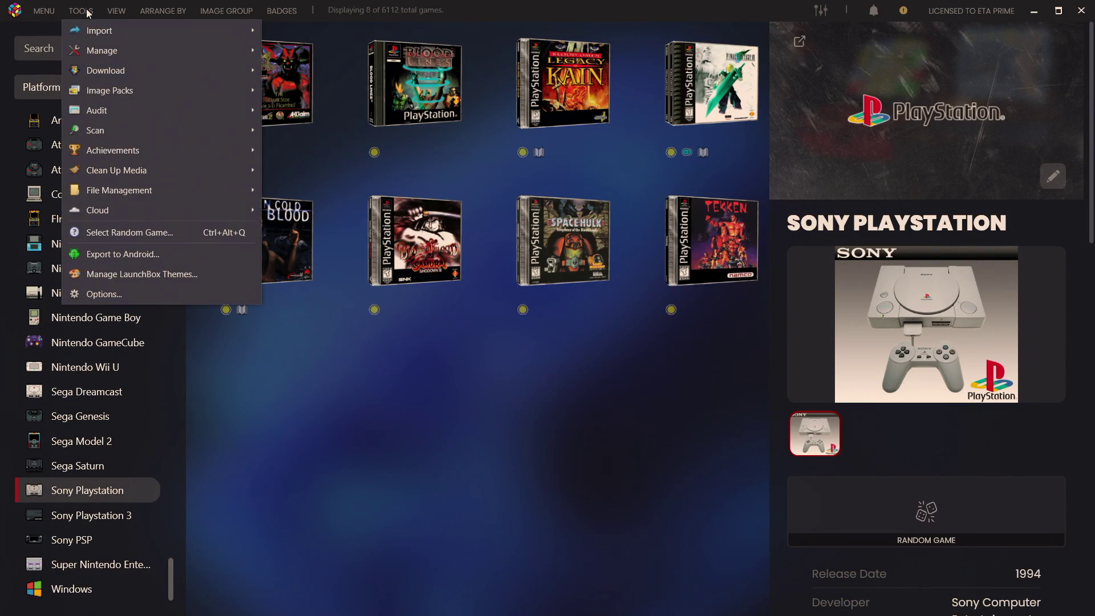
{"action": "left_click", "coordinate": [111, 293]}
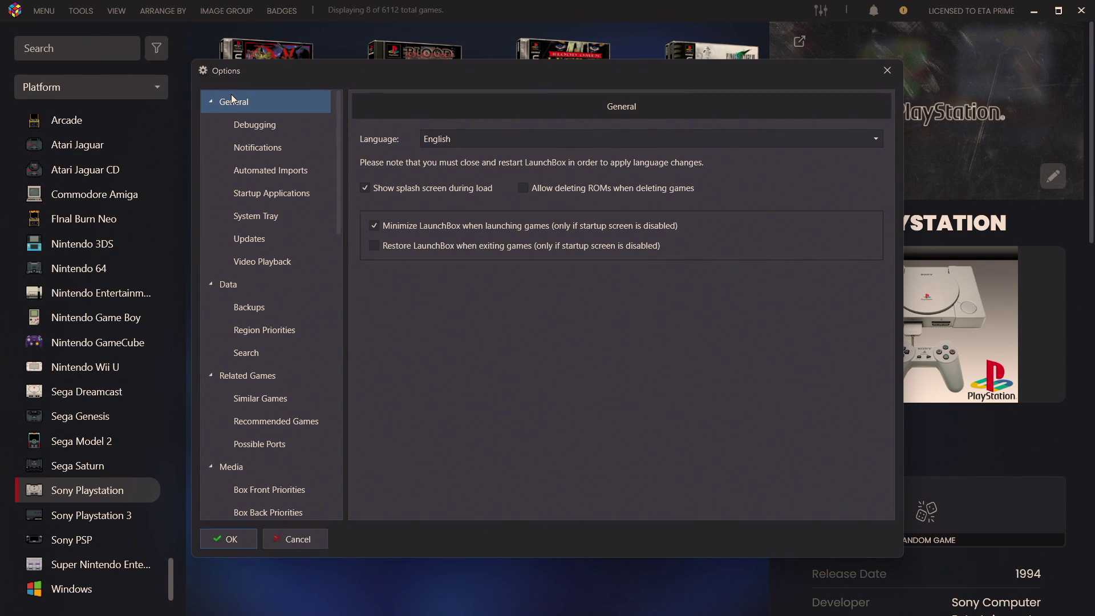
{"action": "left_click", "coordinate": [285, 173]}
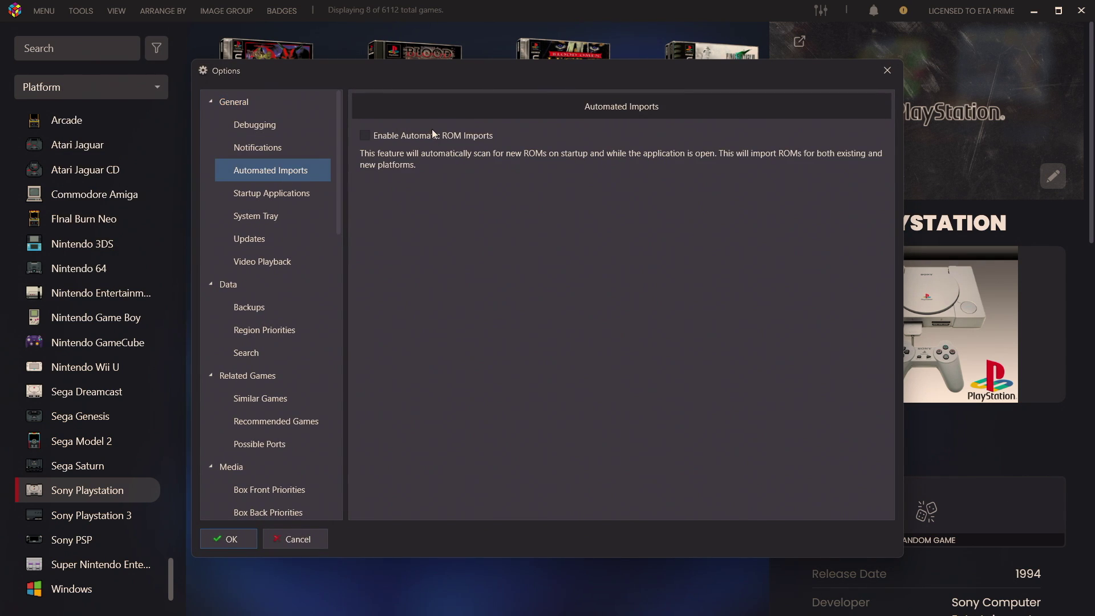
{"action": "left_click", "coordinate": [365, 136]}
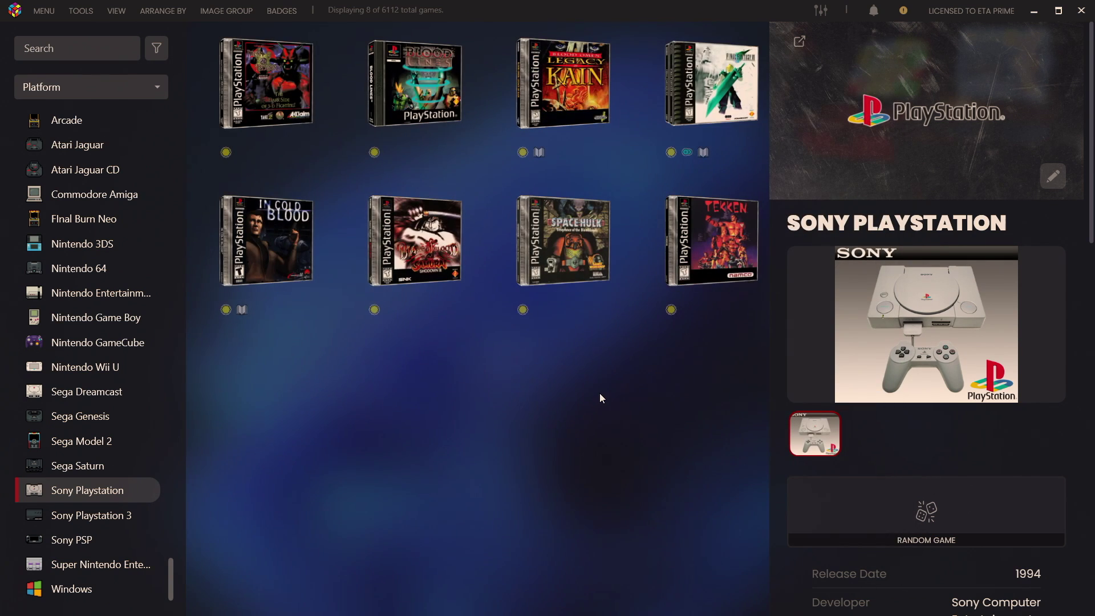
{"action": "left_click", "coordinate": [44, 11]}
- Close the Welcome to LaunchBox release notes window
{"action": "left_click", "coordinate": [98, 296]}
{"action": "left_click", "coordinate": [234, 567]}
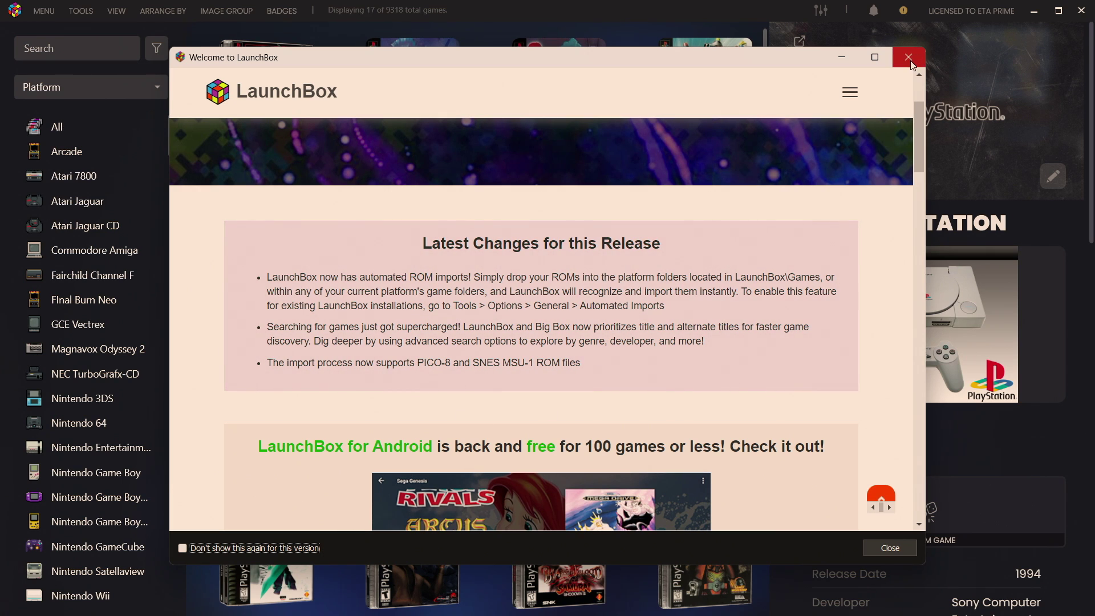
{"action": "left_click", "coordinate": [908, 57]}
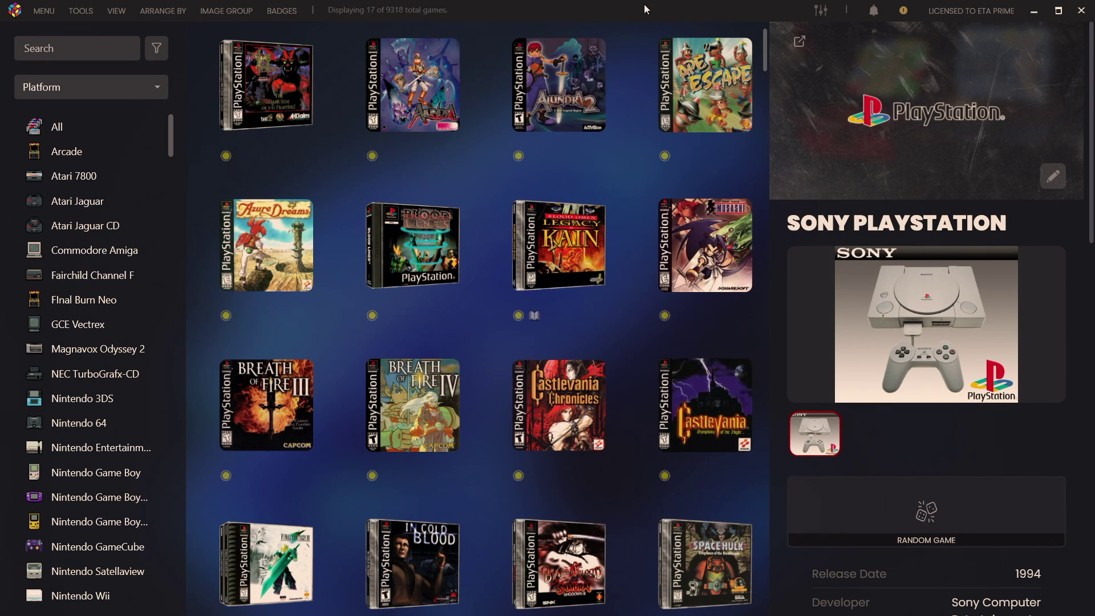
- Search all platforms for 'ninja tu', then narrow it with 'plat: game boy'
{"action": "left_click", "coordinate": [57, 126]}
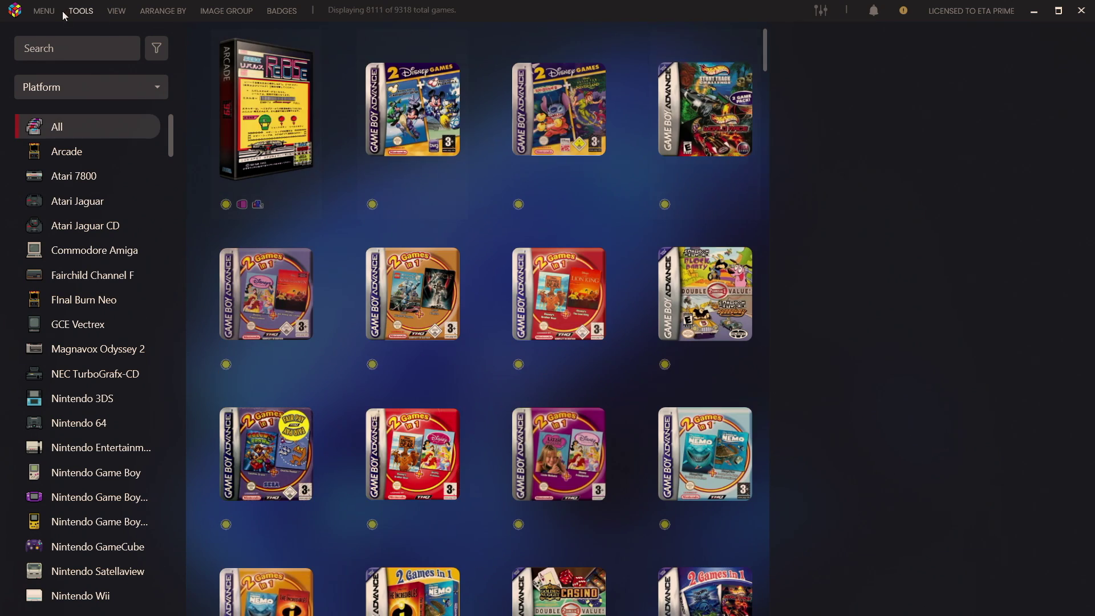
{"action": "left_click", "coordinate": [65, 49]}
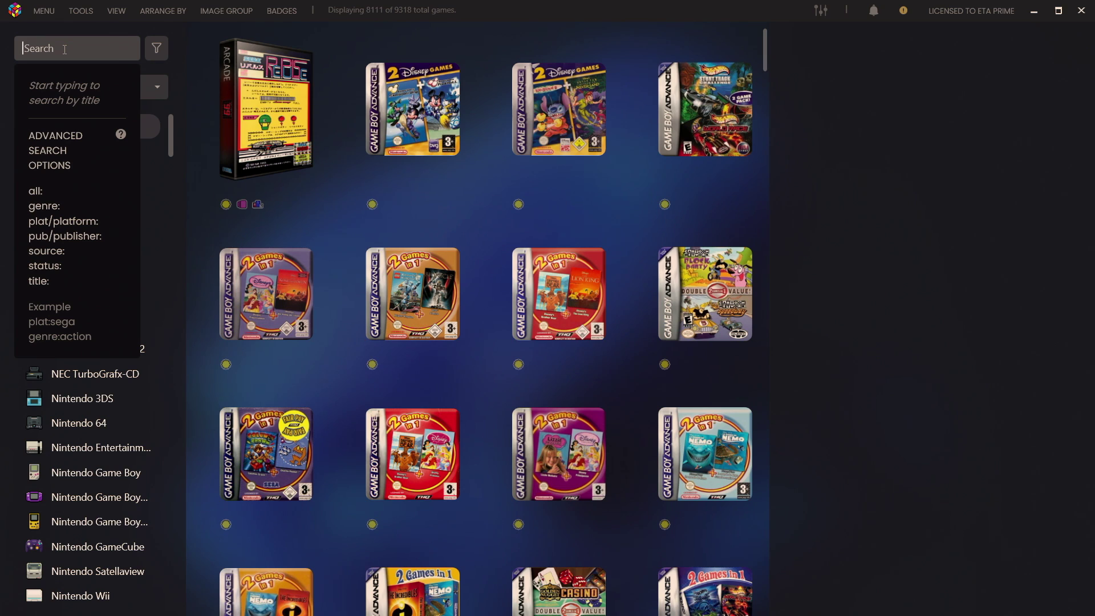
{"action": "type", "text": "ninja tu"}
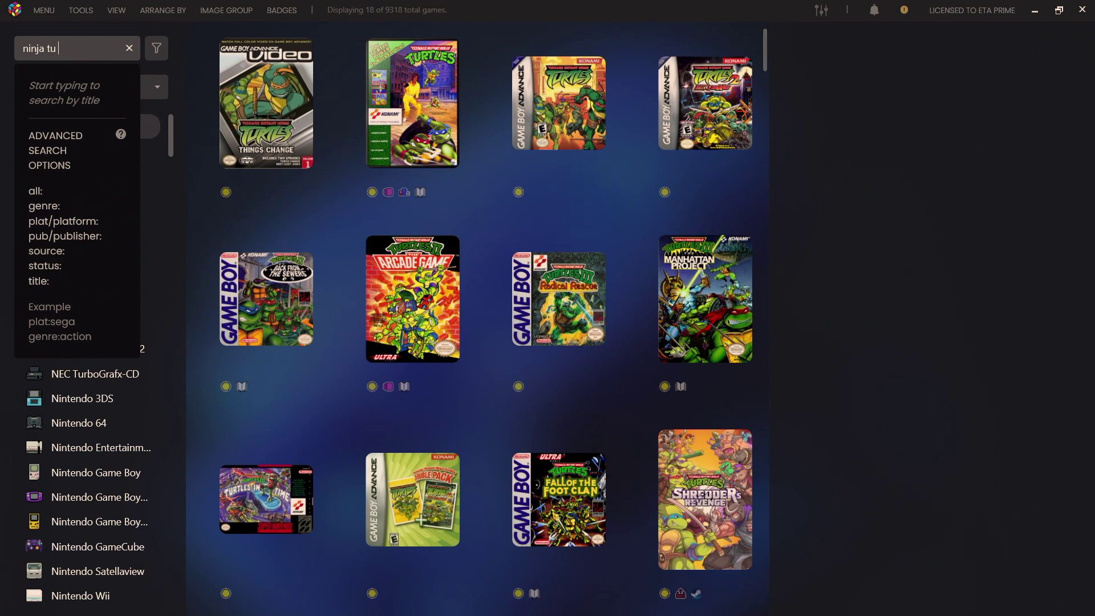
{"action": "type", "text": "plat: game"}
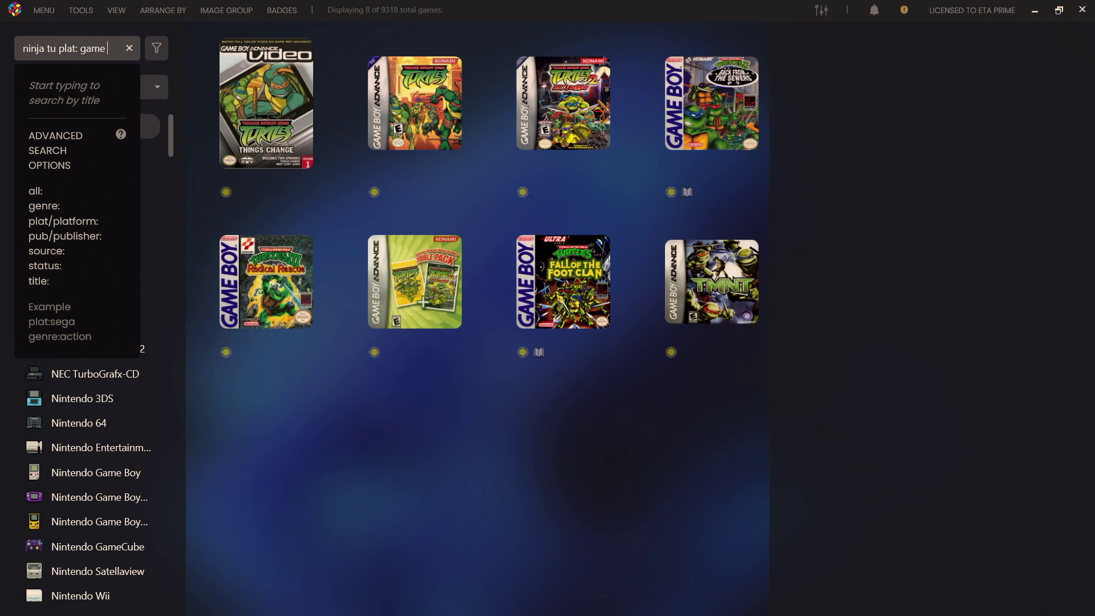
{"action": "type", "text": " boy"}
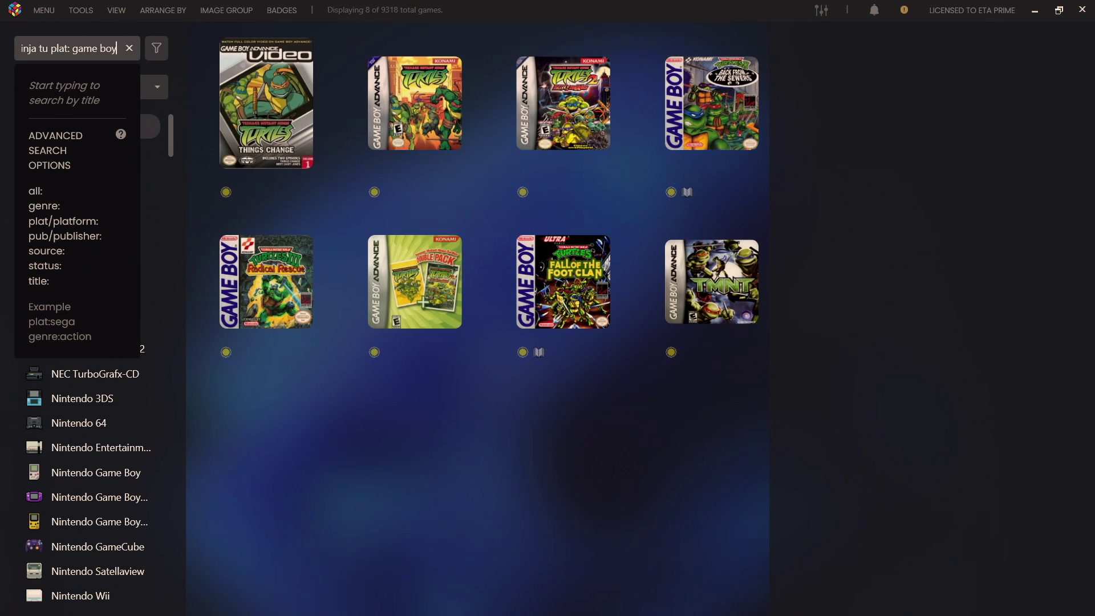